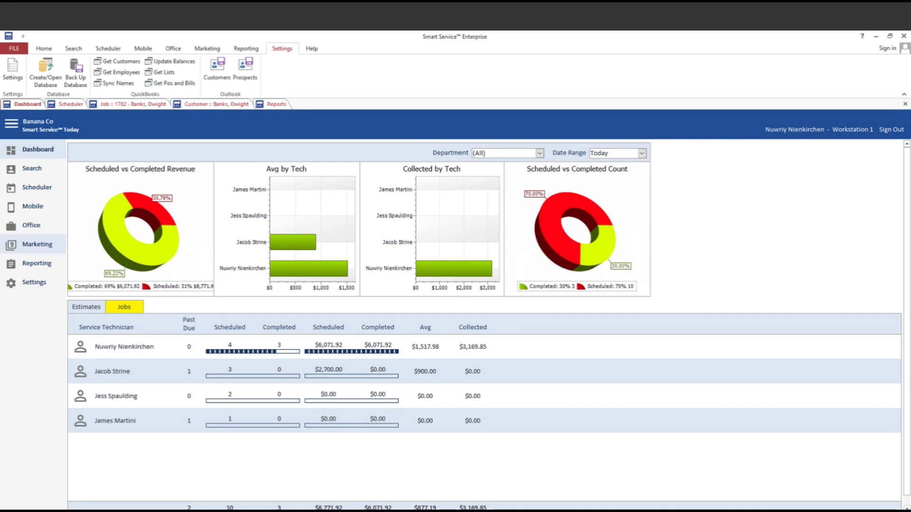
- Go to the Office page listing job preparation, print options, review and posting tasks
left_click(31, 225)
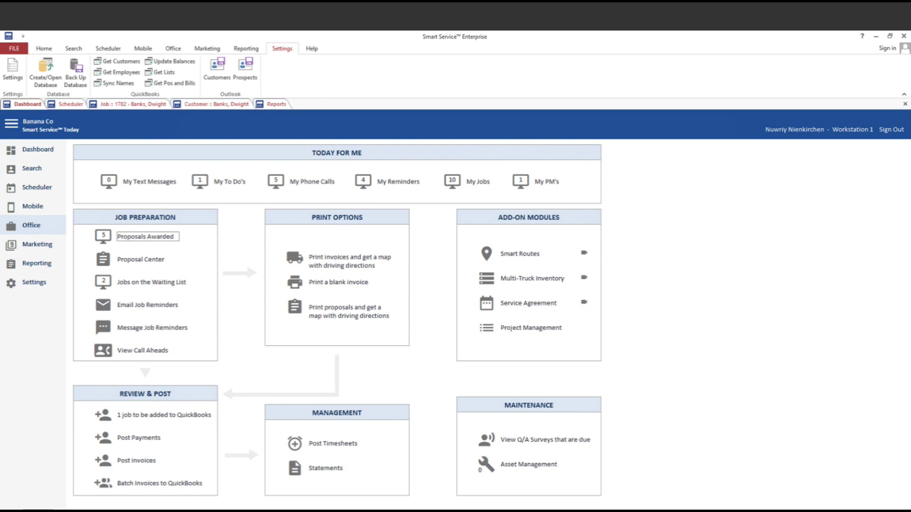
- Open the Post Invoice page, then the Company section of Settings
left_click(136, 461)
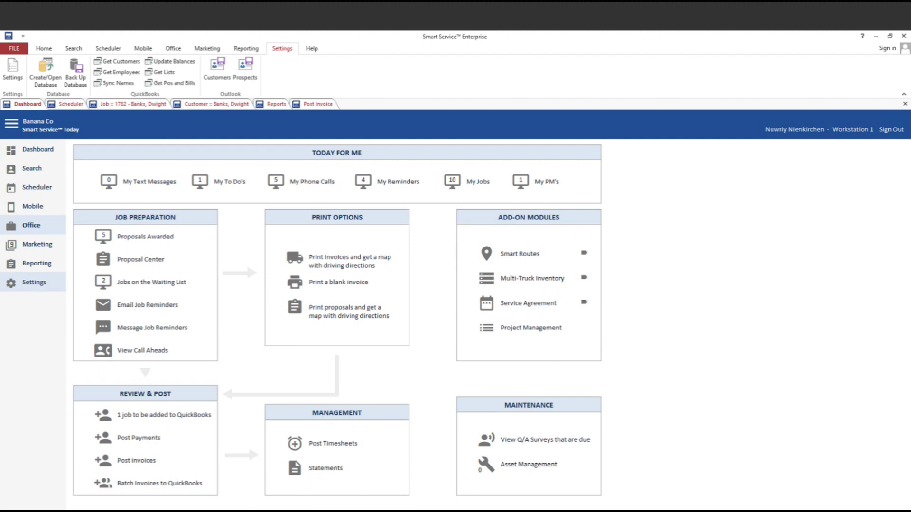
left_click(33, 282)
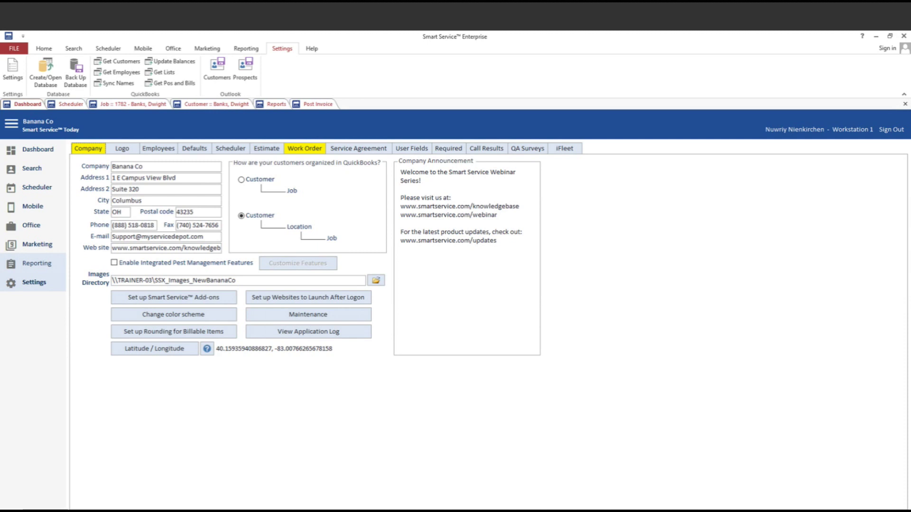
- Highlight both Estimate terms-and-conditions boxes, then show the Work Order settings
left_click(266, 149)
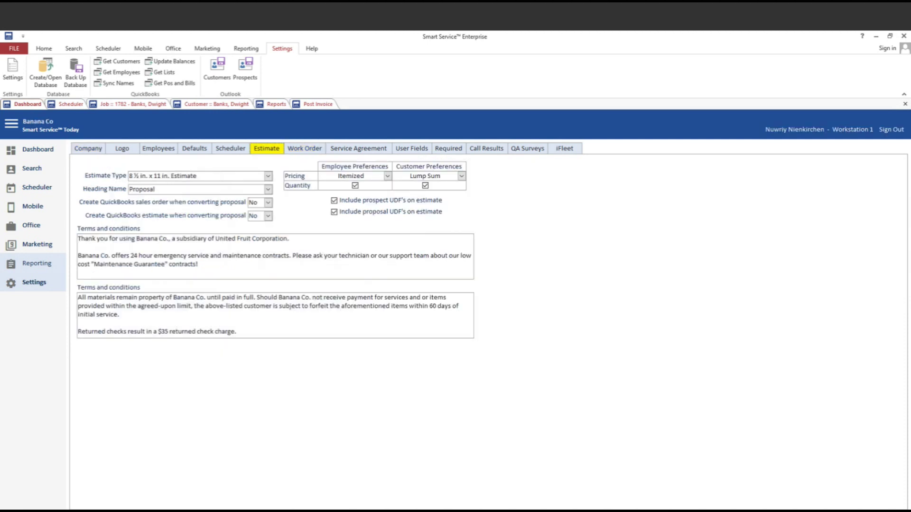
left_click_drag(198, 264, 78, 239)
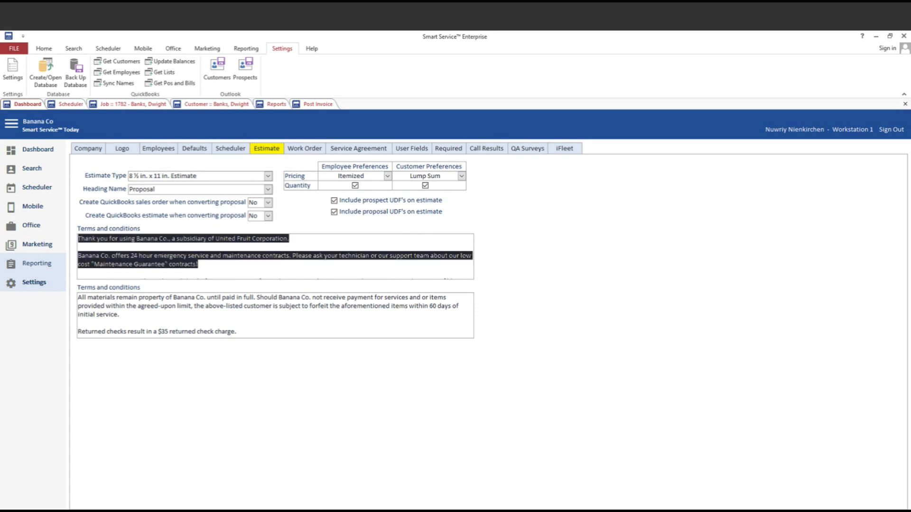
left_click_drag(236, 331, 78, 297)
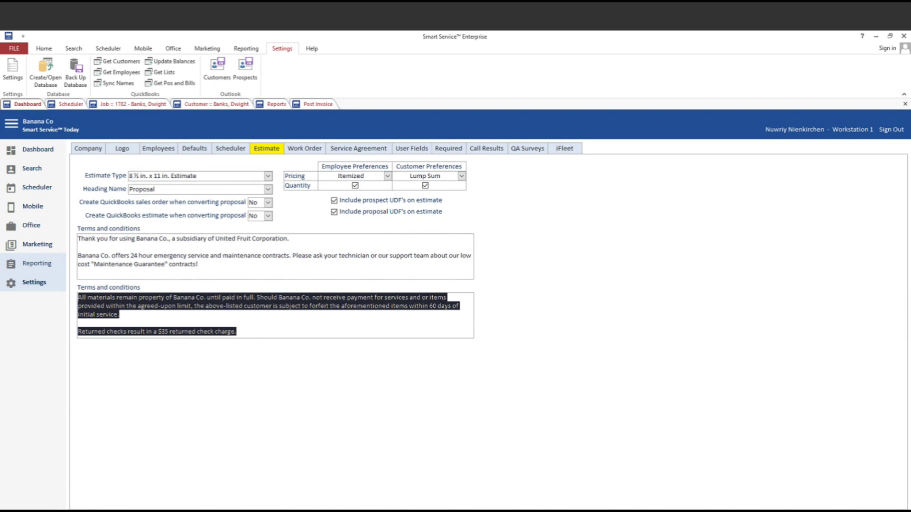
left_click(164, 255)
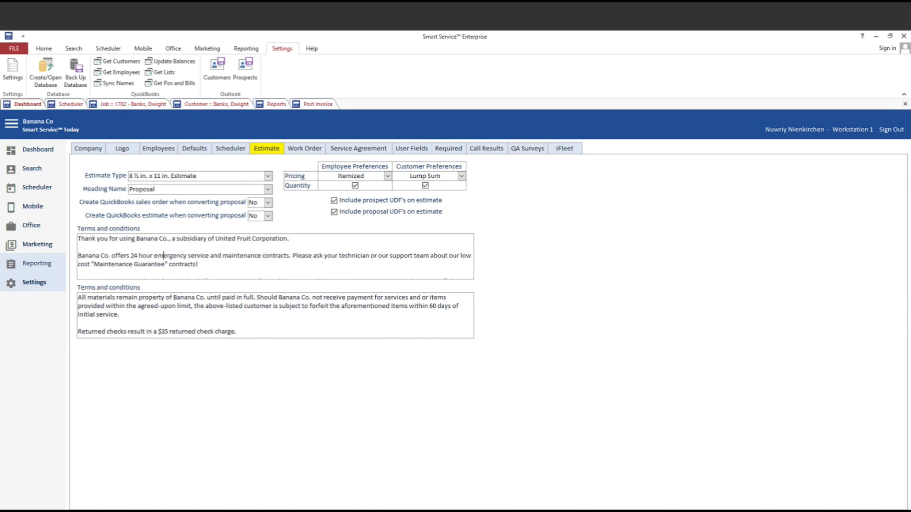
left_click(304, 149)
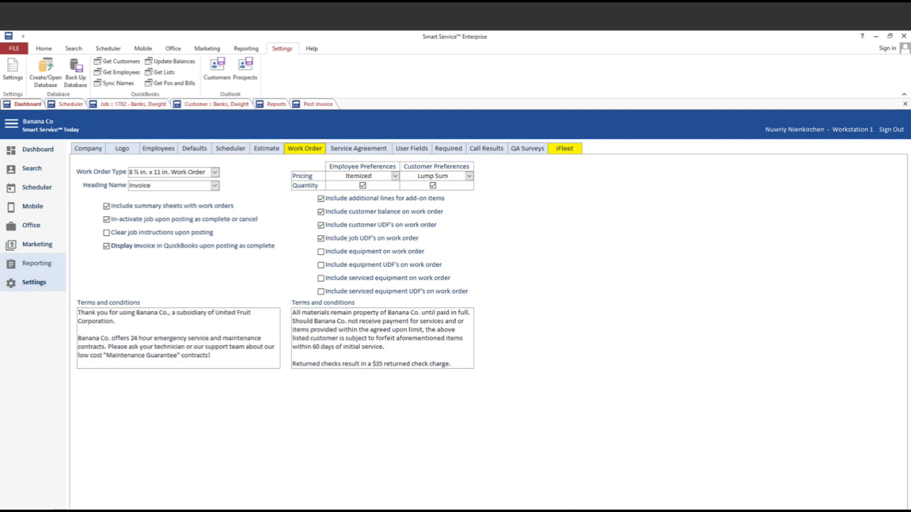
- Show the iFleet settings with employee device IDs, then open a new customer Search page
left_click(564, 149)
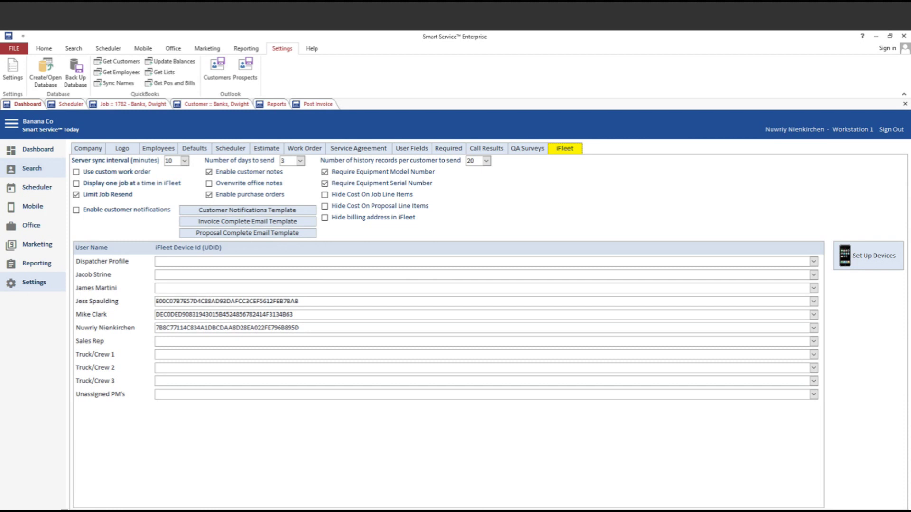
left_click(32, 168)
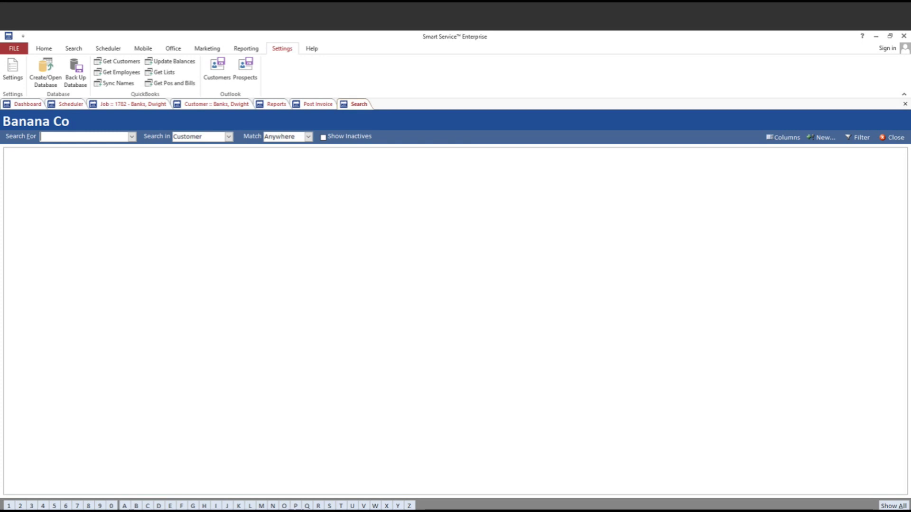
- Bring up the Search ribbon with customer search fields and New Customer / New Prospect options
left_click(73, 49)
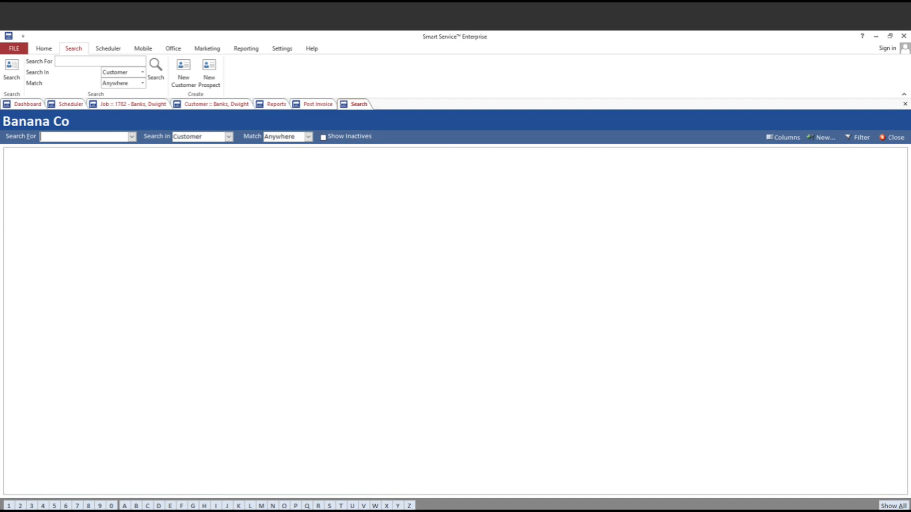
- Open the Reports page and list the History reports, including Tracking "Do not Post"
left_click(28, 104)
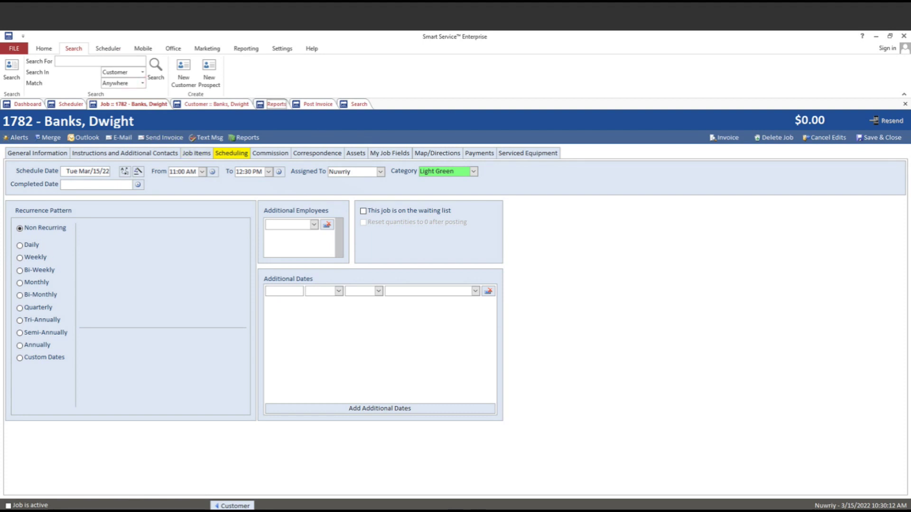
left_click(276, 103)
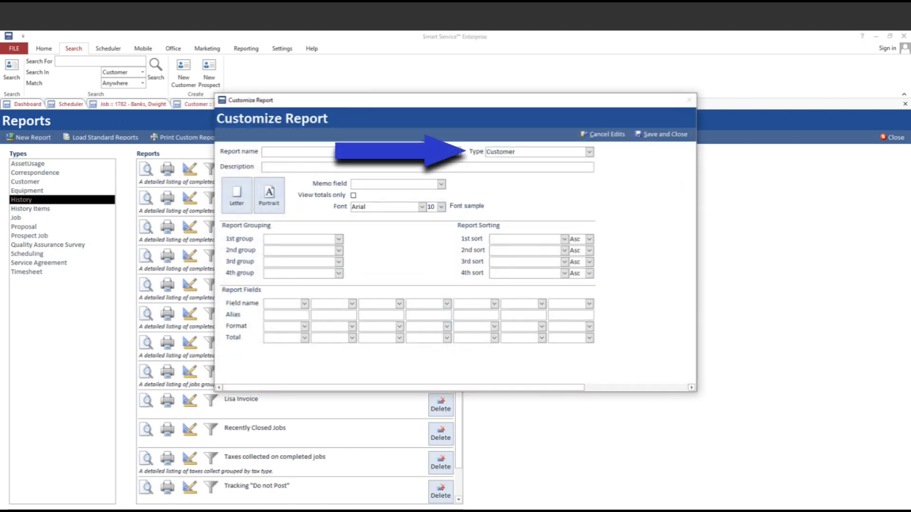
- Browse the Customize Report type list, keep Customer, and discard the unsaved report
left_click(590, 151)
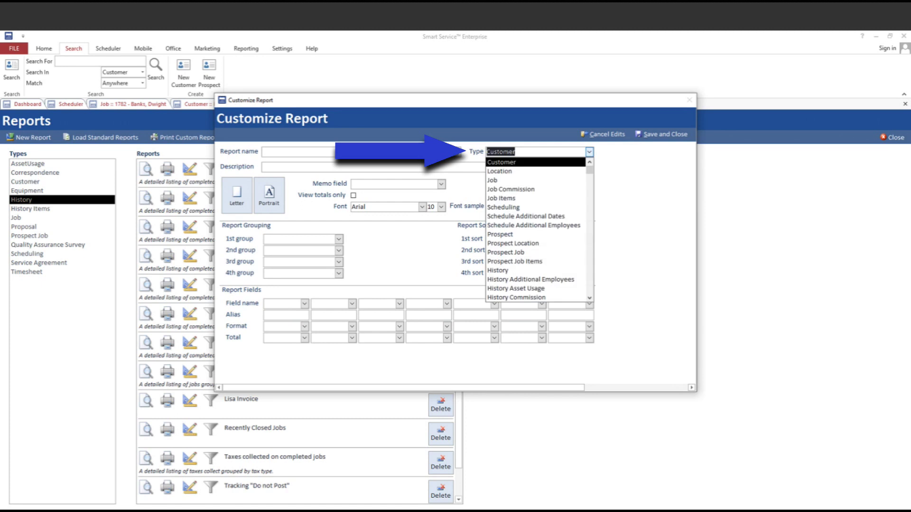
key("Escape")
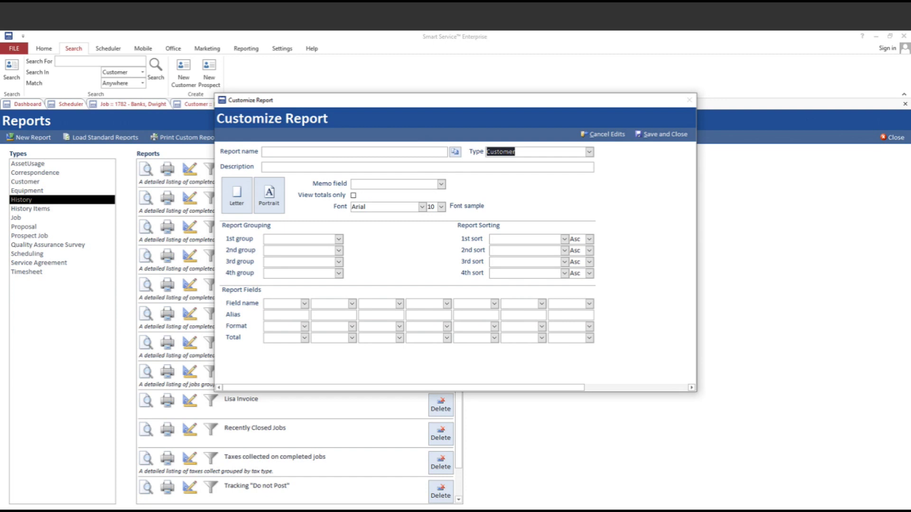
left_click(589, 152)
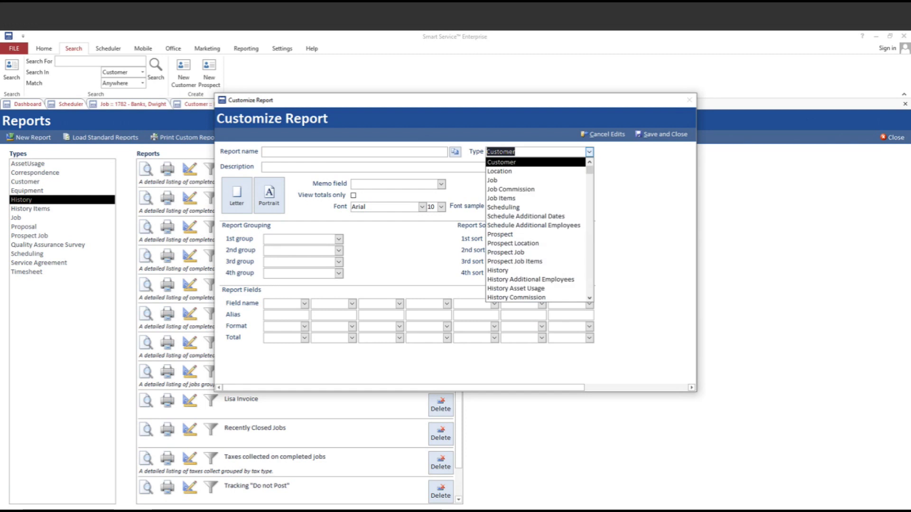
key("Down")
key("Down")
key("Down")
key("Down")
key("Down")
key("Down")
left_click(602, 135)
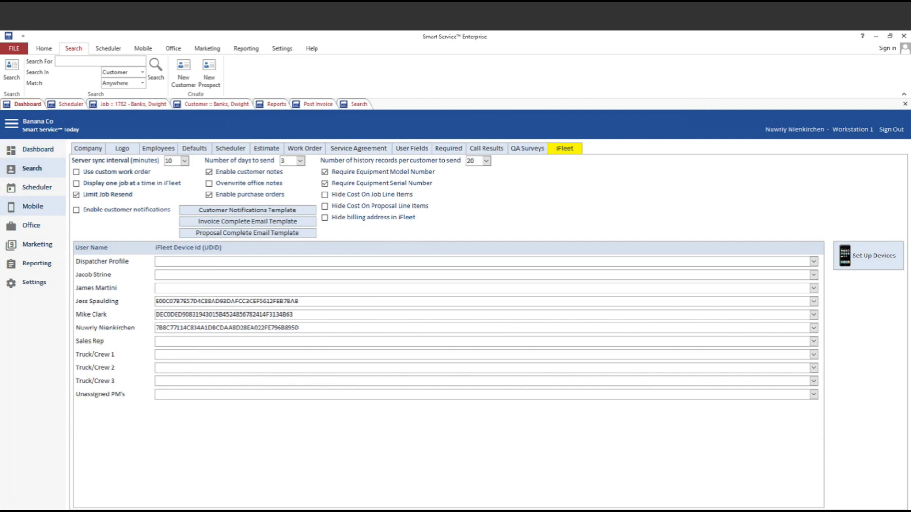
- Open the Mobile Workforce summary showing 20, 12 and 12 jobs on three technicians' devices
left_click(32, 205)
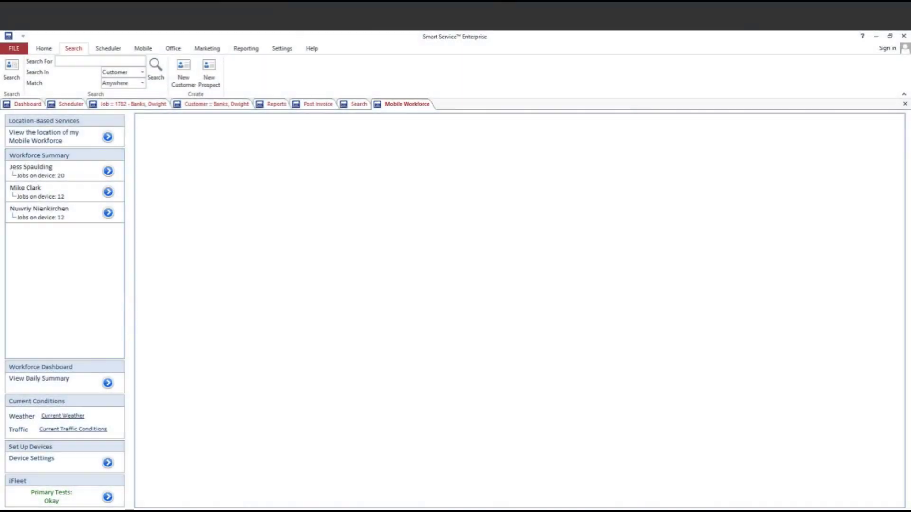
- Close the Mobile Workforce and Search tabs and return to the Post Invoice list
key("ctrl+w")
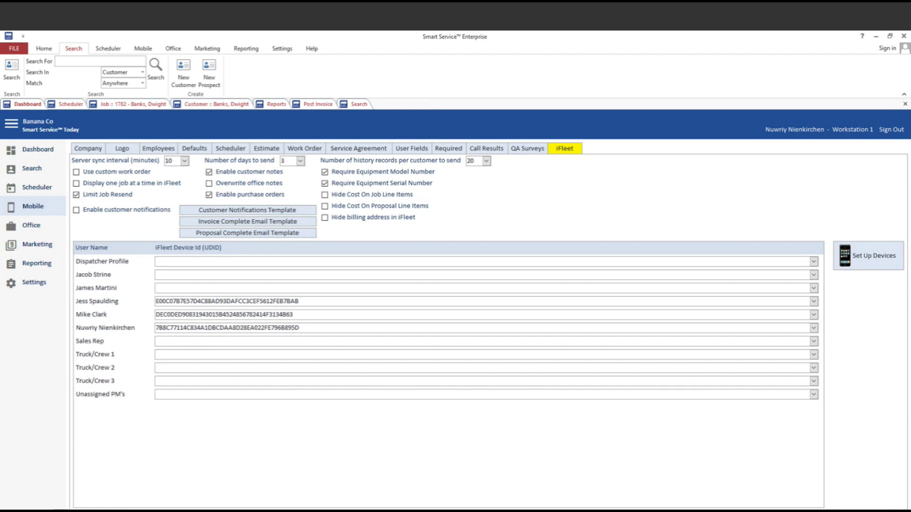
key("ctrl+w")
key("ctrl+w")
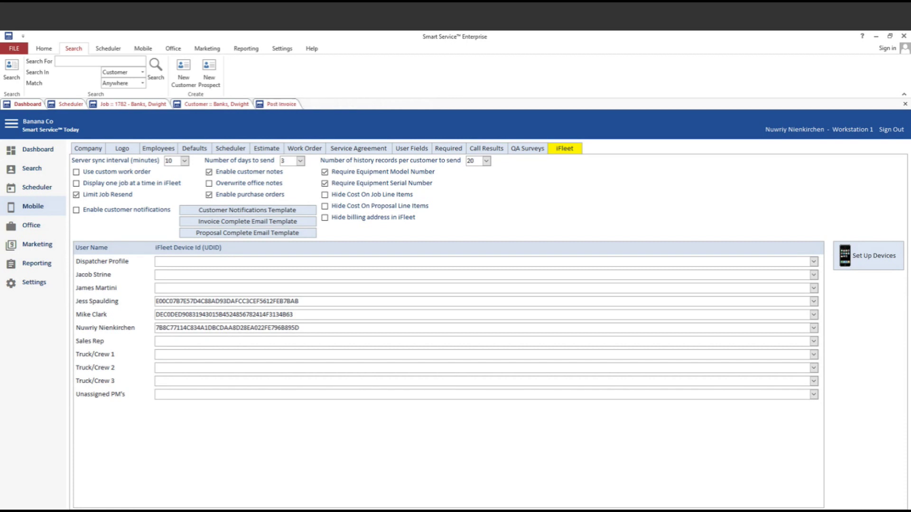
key("ctrl+shift+Tab")
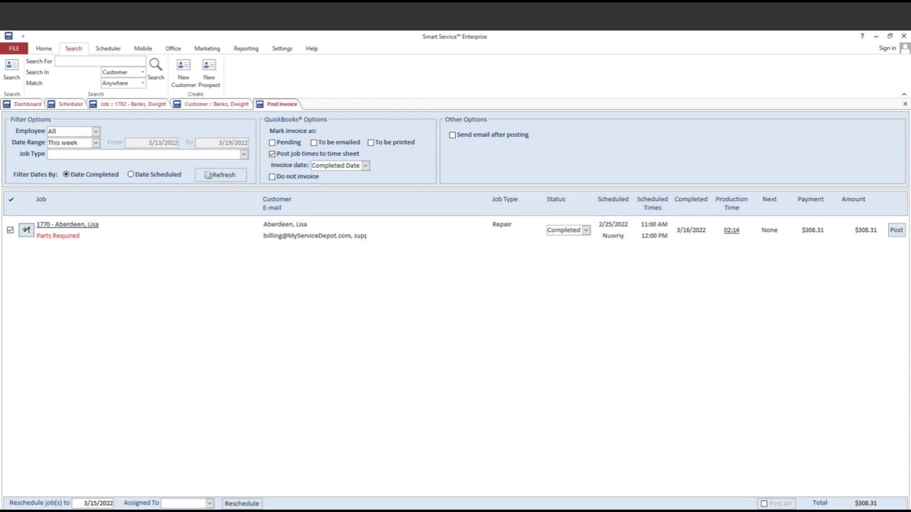
- Open job 1770's time entries and begin editing the first entry's end time
left_click(26, 230)
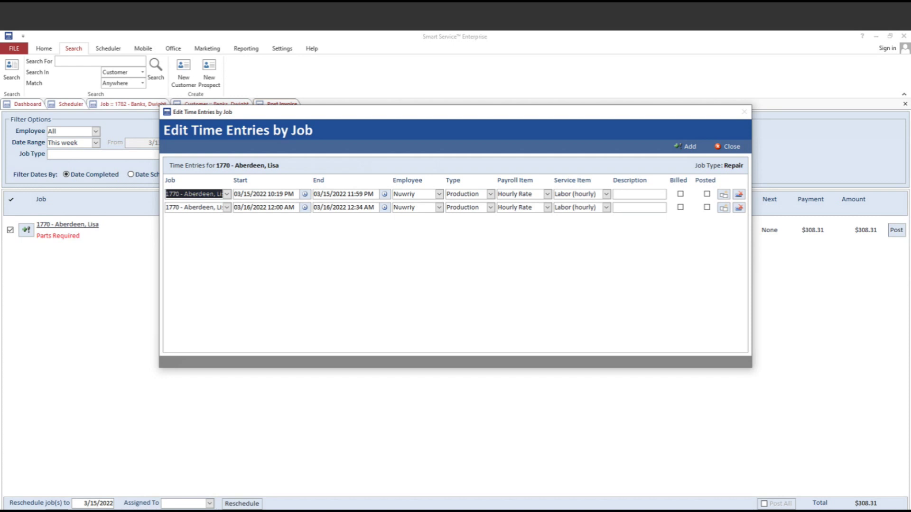
left_click(364, 194)
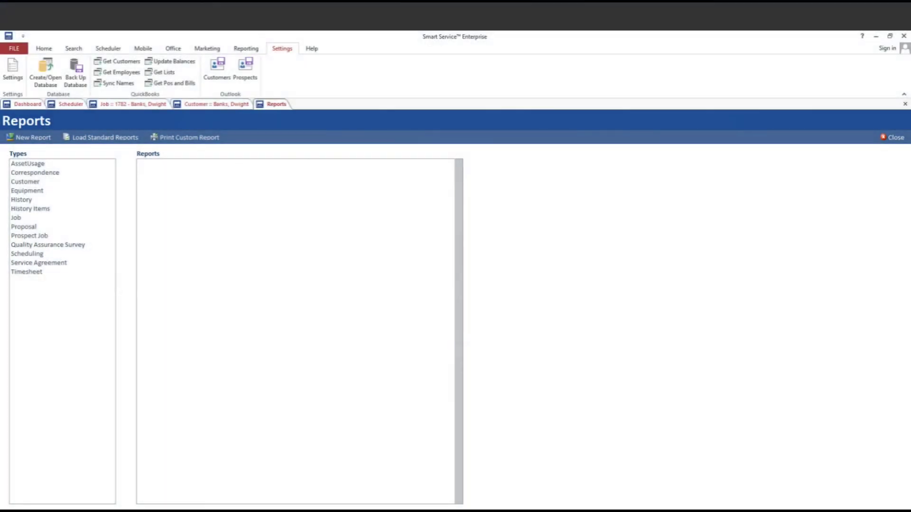
- List the History reports, from Completed jobs in detail by class to Tracking "Do not Post"
left_click(21, 200)
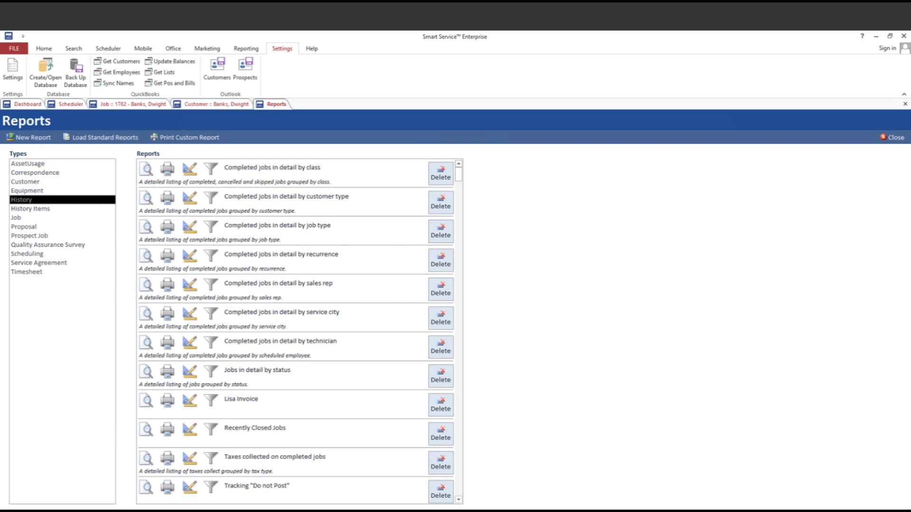
- Add Posted By and QuickBooks Transaction Created fields to the Tracking "Do not Post" report and save
left_click(190, 487)
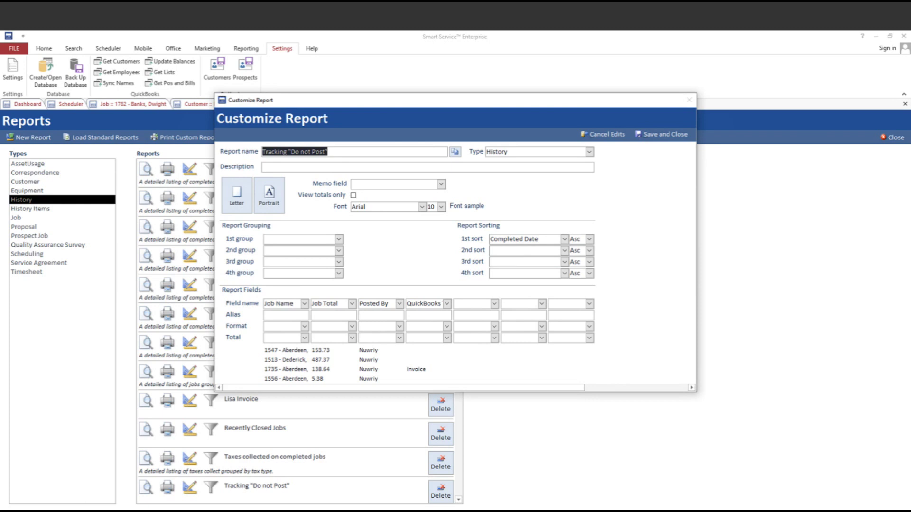
left_click(400, 304)
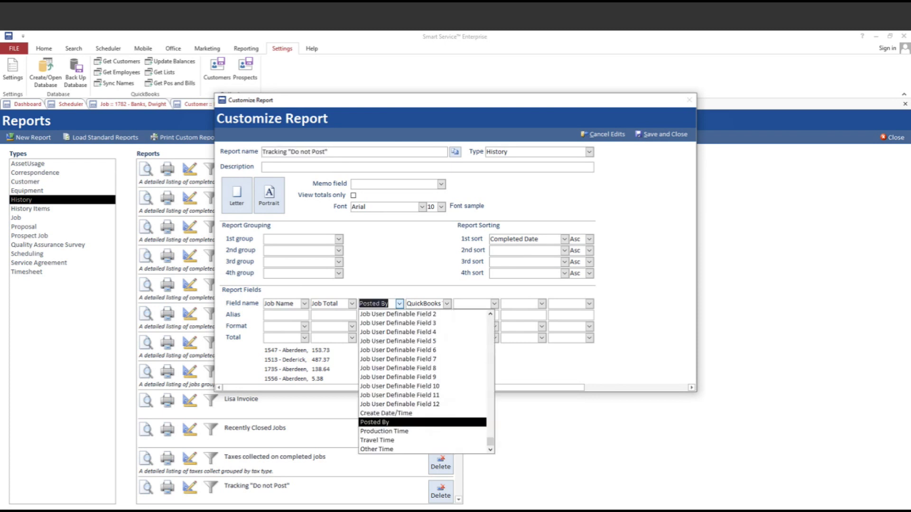
left_click(422, 422)
left_click(447, 304)
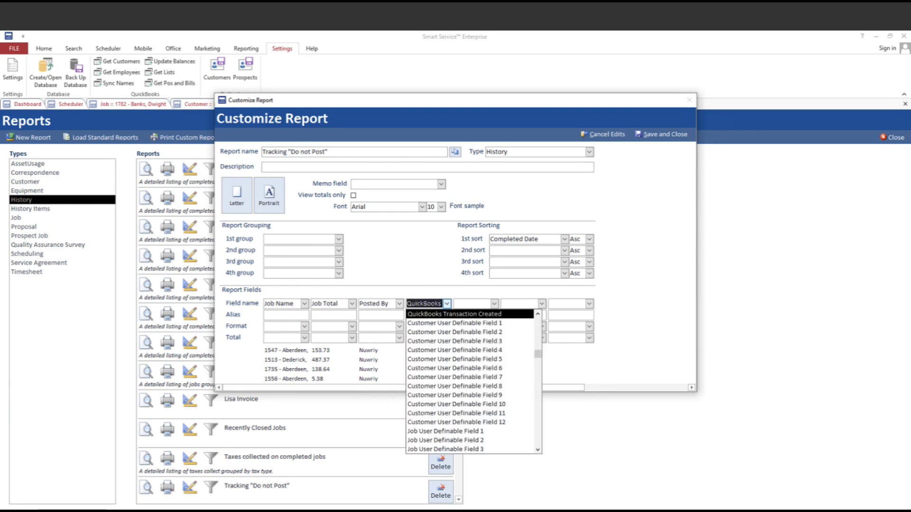
key("Return")
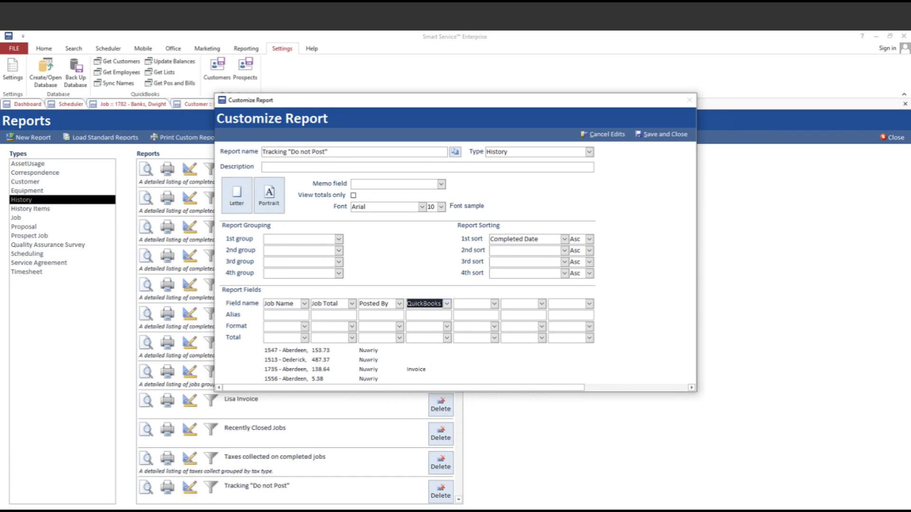
left_click(662, 134)
- Preview the Tracking "Do not Post" report, then return to the Dashboard
left_click(147, 488)
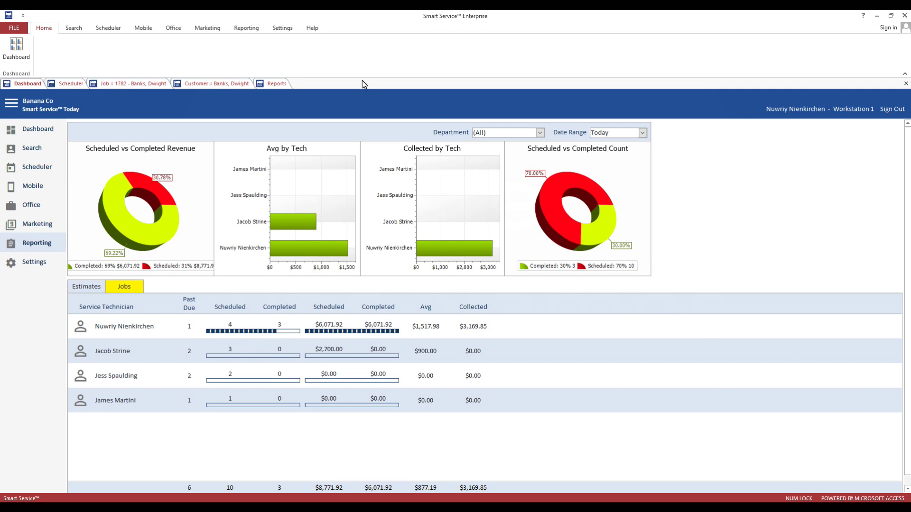
left_click(279, 32)
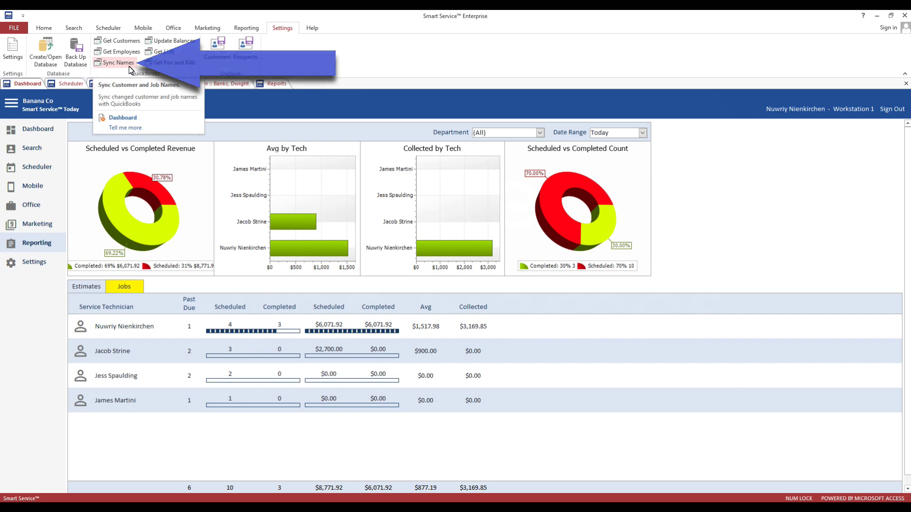
- Switch to the open customer record showing its General Information and $325.00 balance
left_click(212, 83)
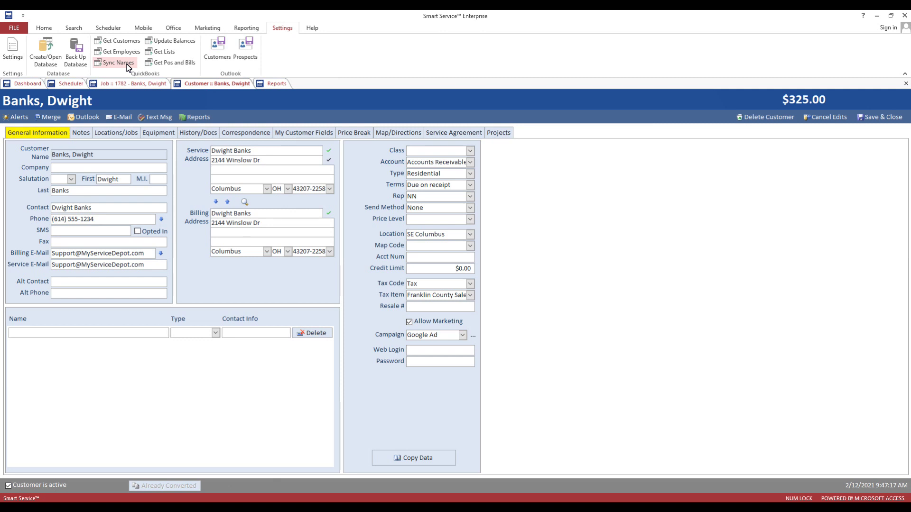
- Sync customer and job names from QuickBooks, confirming and limiting it to active records only
left_click(118, 63)
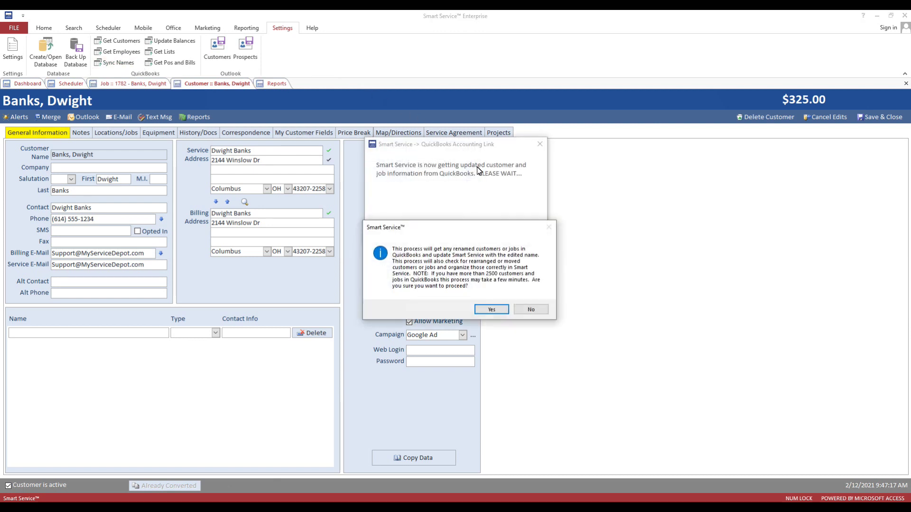
left_click(492, 310)
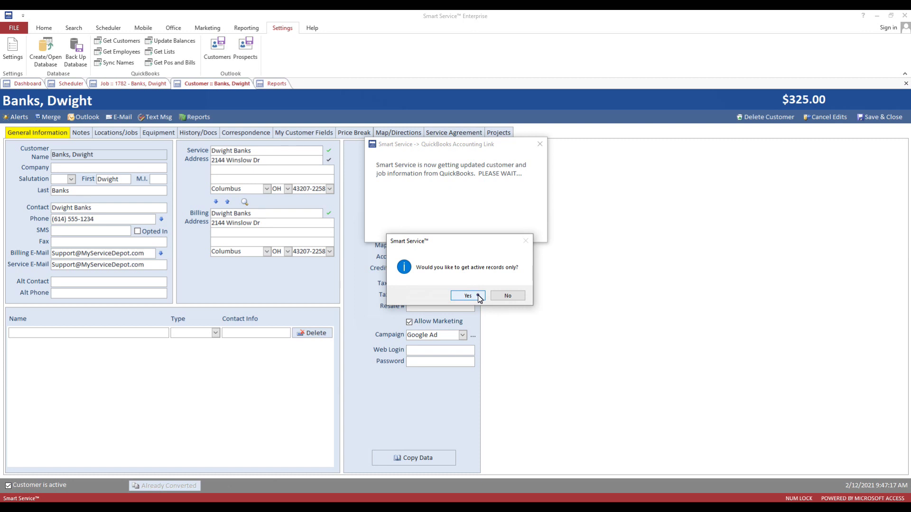
left_click(479, 298)
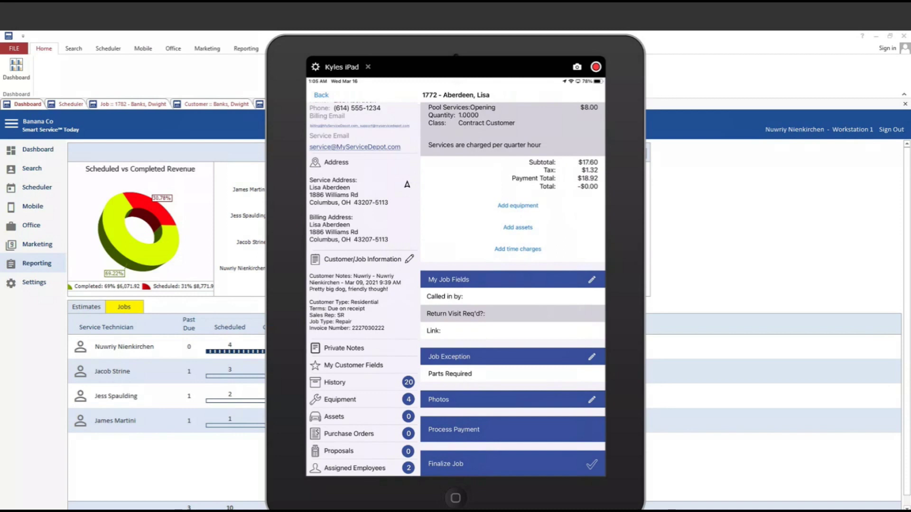
- Open the 02/24/2022 02:36 history entry and scroll down to its Serviced Equipment table
left_click(335, 382)
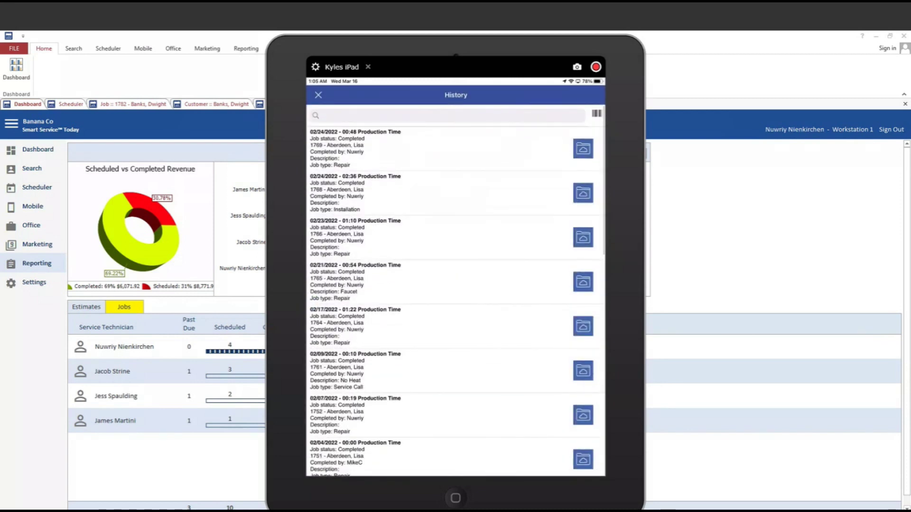
left_click(356, 192)
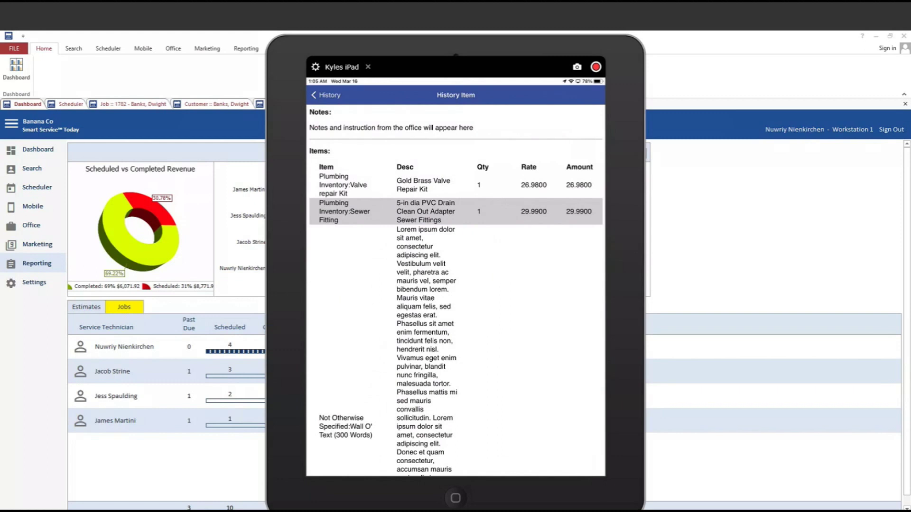
scroll(455, 289, "down", 10)
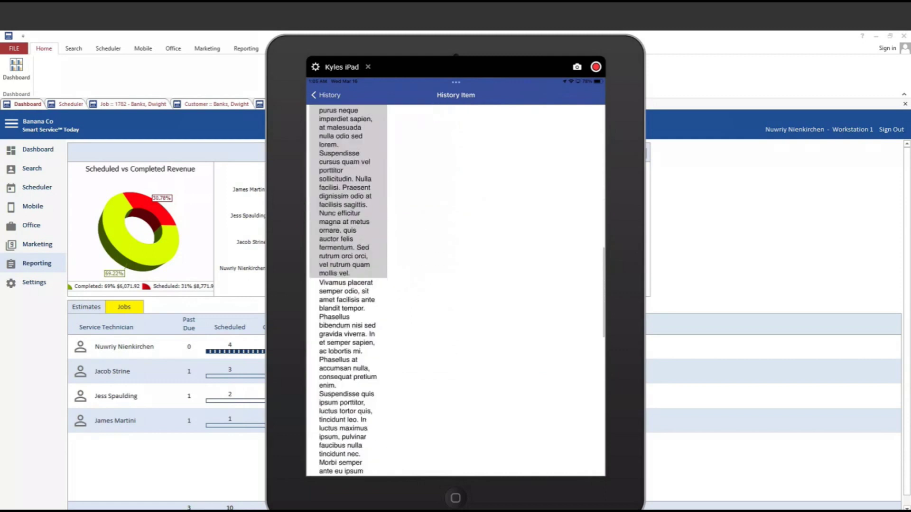
scroll(456, 289, "down", 10)
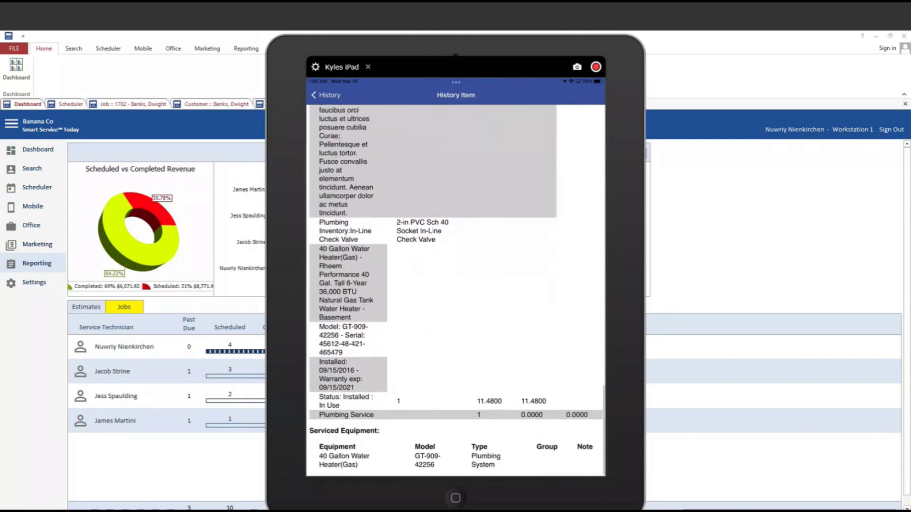